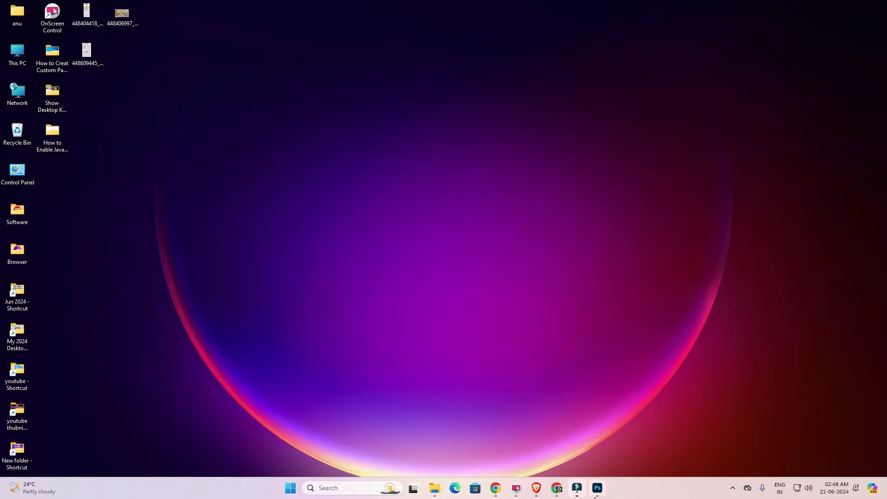
# - Open Photoshop's Print dialog, select the EPSON L120 printer and bring up its driver Properties
pyautogui.click(598, 489)
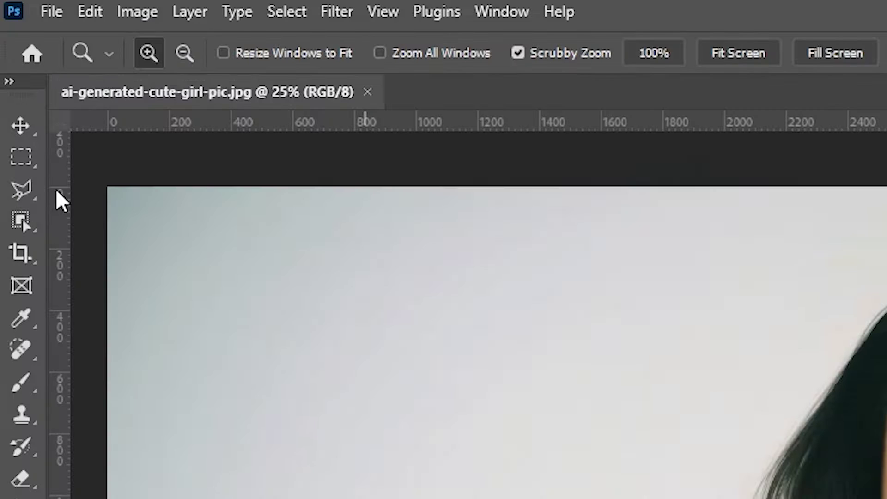
pyautogui.click(49, 14)
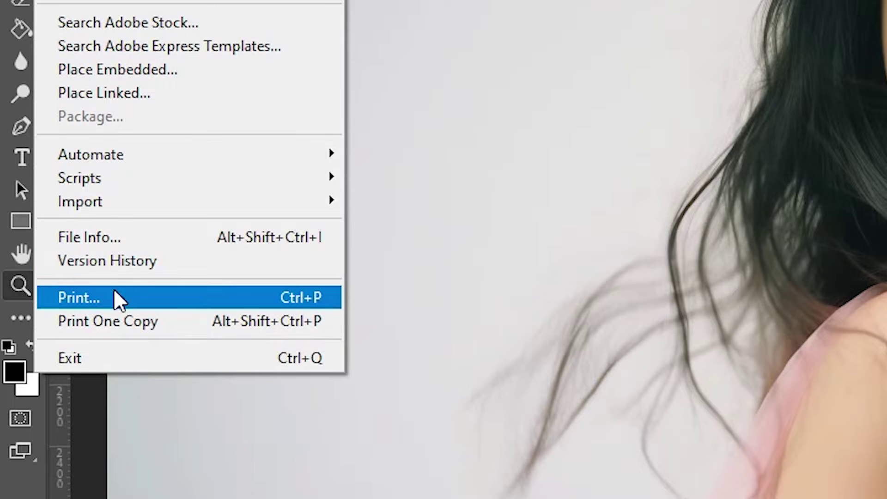
pyautogui.click(119, 297)
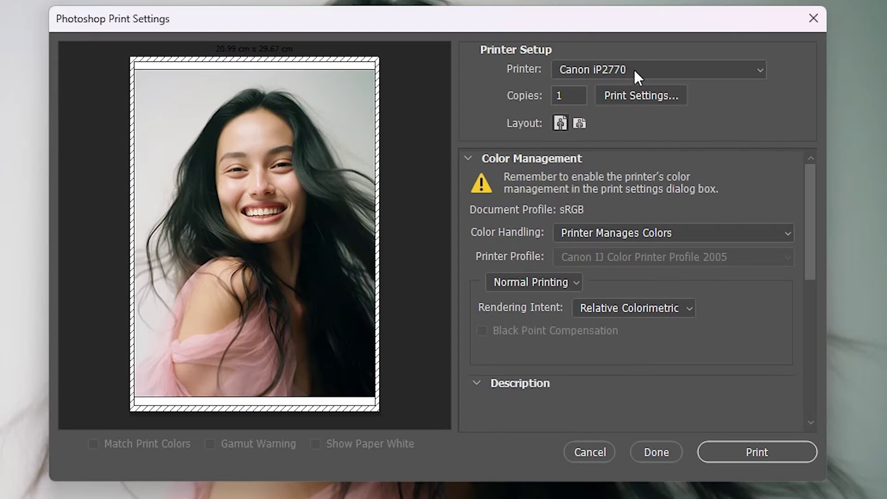
pyautogui.click(634, 70)
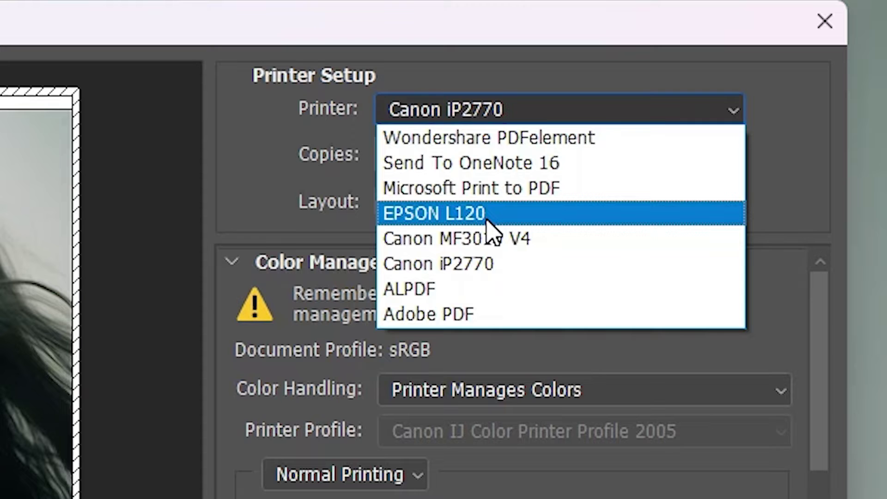
pyautogui.click(486, 217)
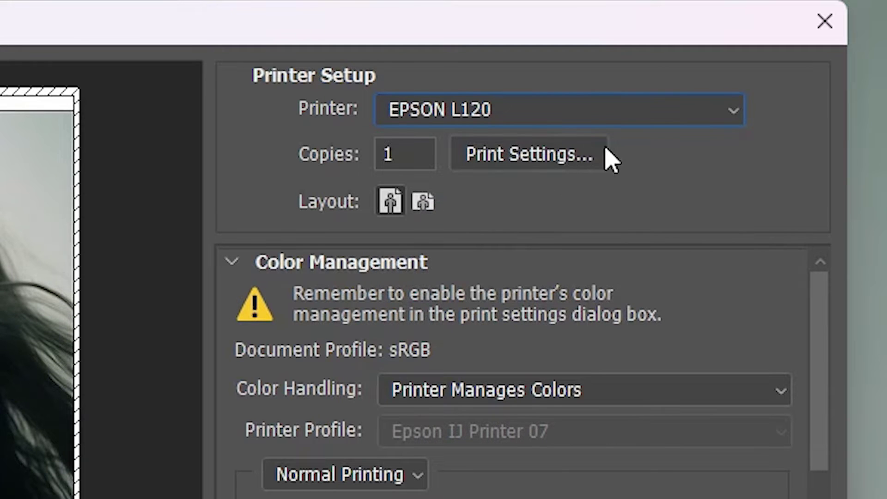
pyautogui.click(556, 158)
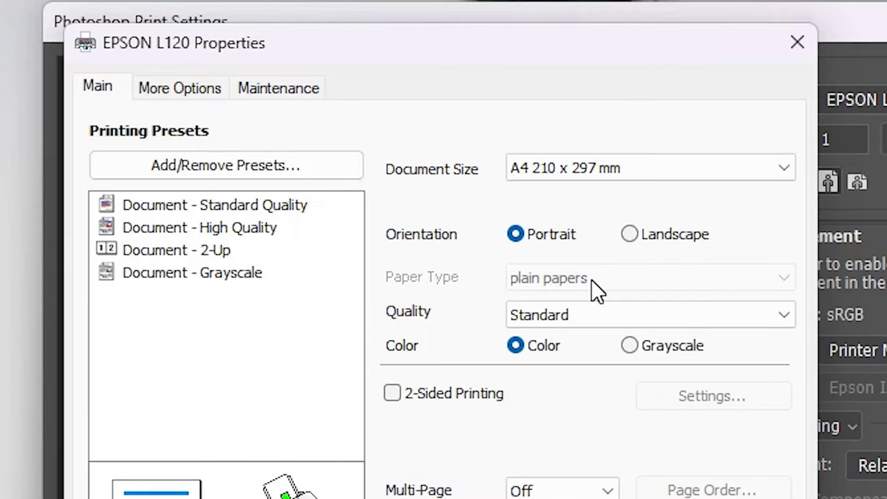
# - Try the greyed-out Paper Type dropdown, then close the EPSON L120 Properties with OK
pyautogui.click(600, 281)
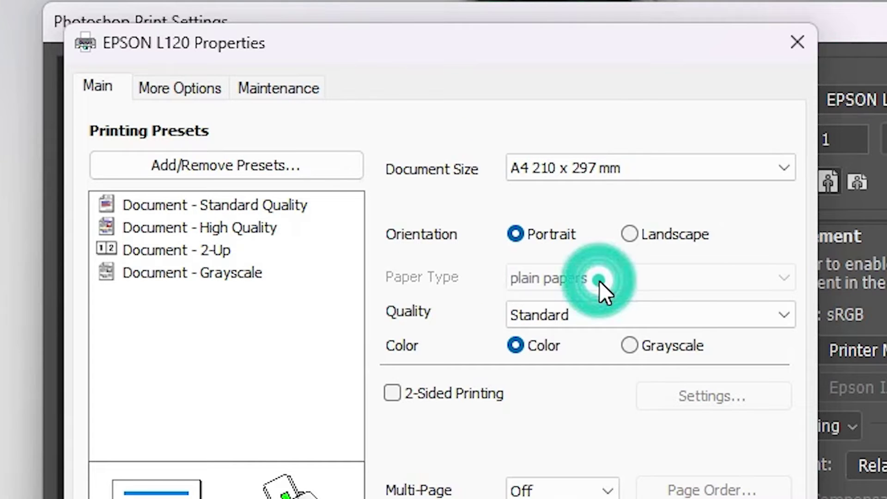
pyautogui.click(600, 281)
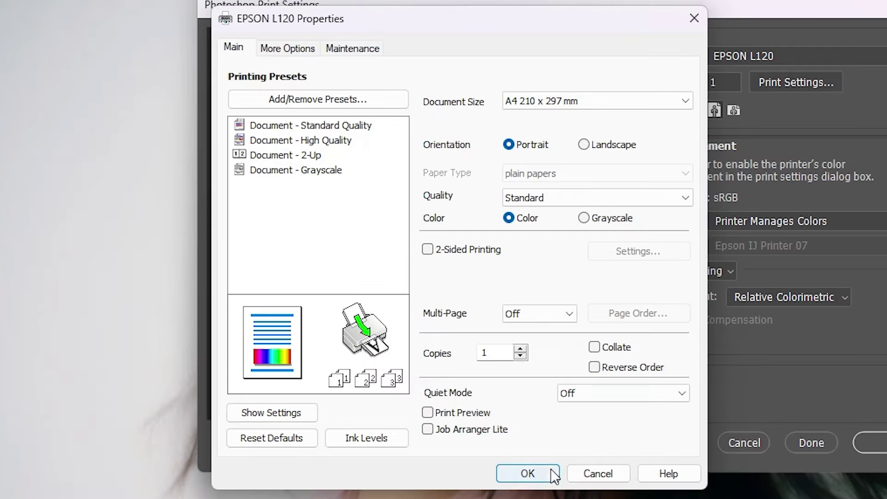
pyautogui.click(526, 471)
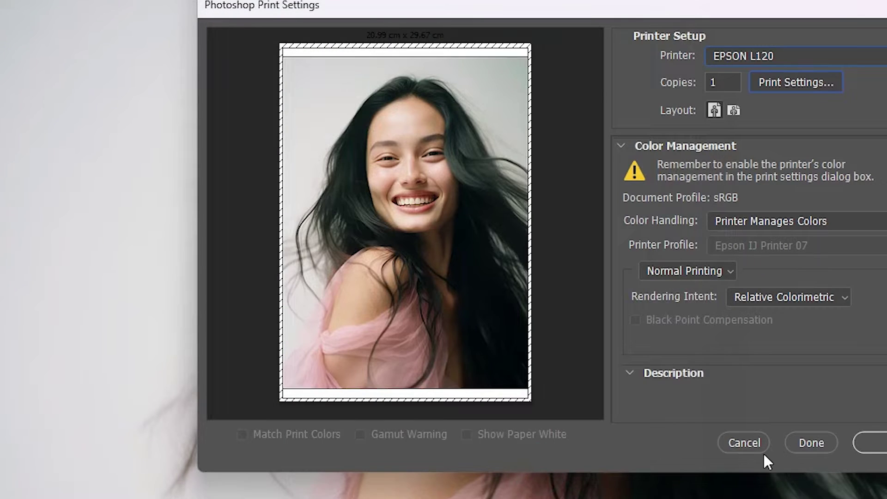
# - Close Photoshop's Print Settings with Done and minimize Photoshop to the desktop
pyautogui.click(811, 442)
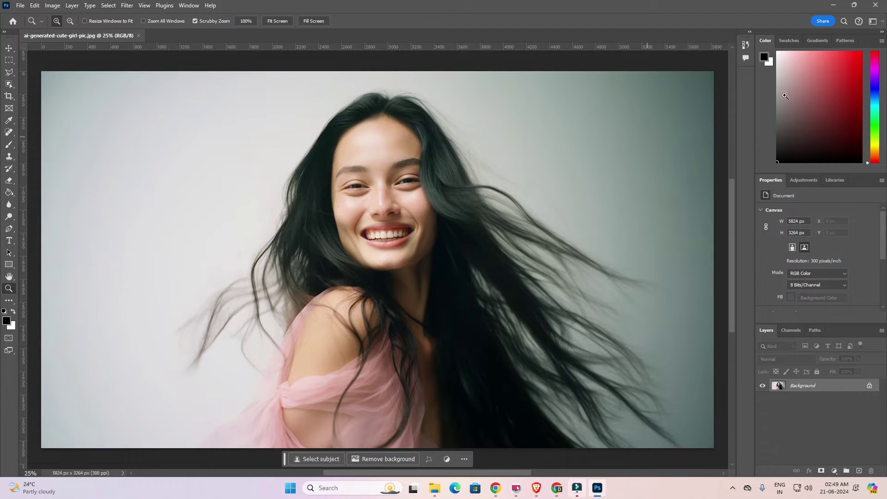
pyautogui.click(835, 5)
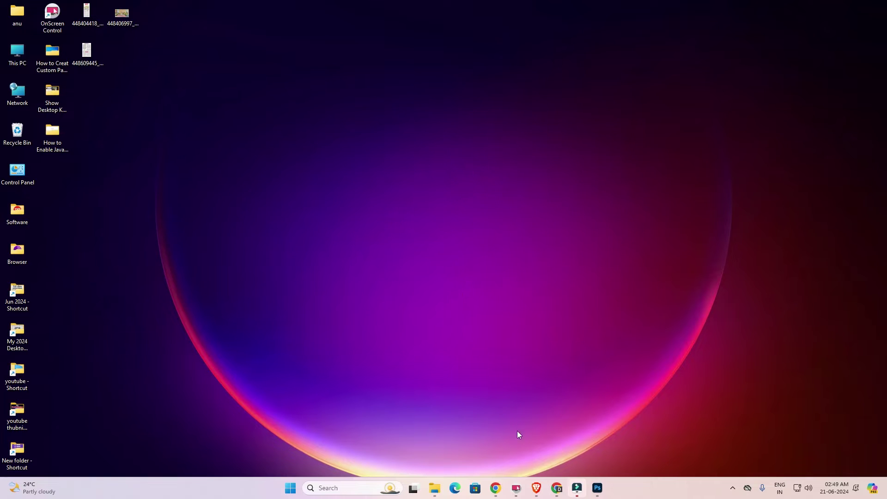
# - Rerun the Epson L110 printer driver search in Chrome and open the first Epson result in a new tab
pyautogui.moveTo(502, 488)
pyautogui.click(547, 435)
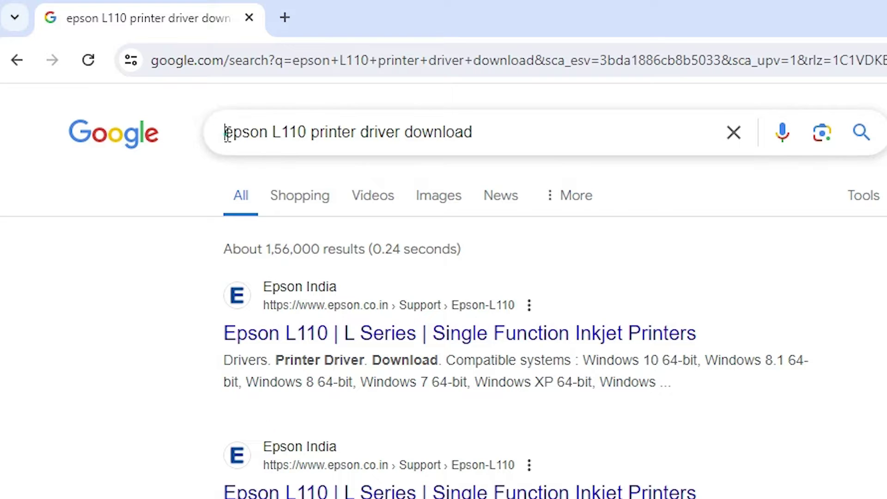
pyautogui.moveTo(227, 133); pyautogui.dragTo(265, 138)
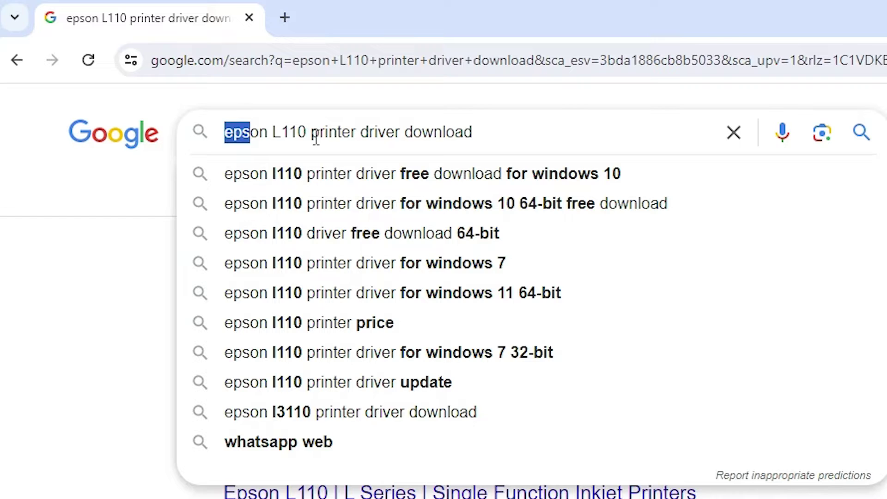
pyautogui.click(489, 132)
pyautogui.press('Return')
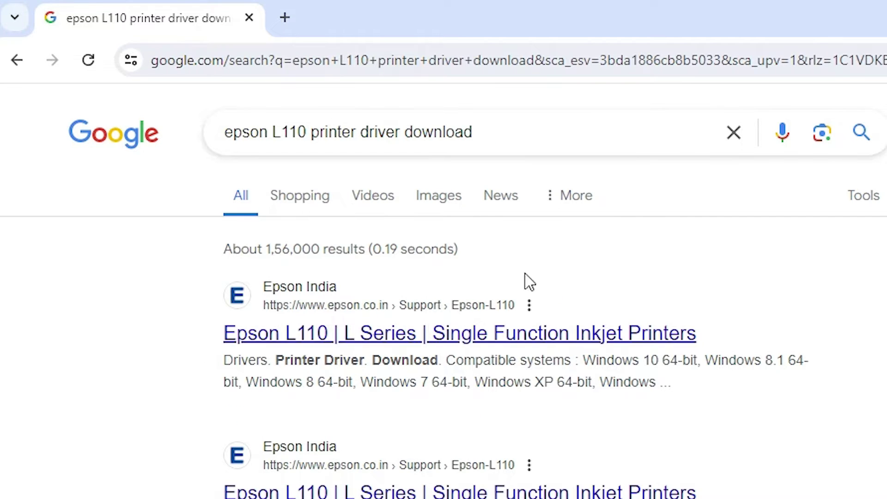
pyautogui.rightClick(293, 331)
pyautogui.click(407, 356)
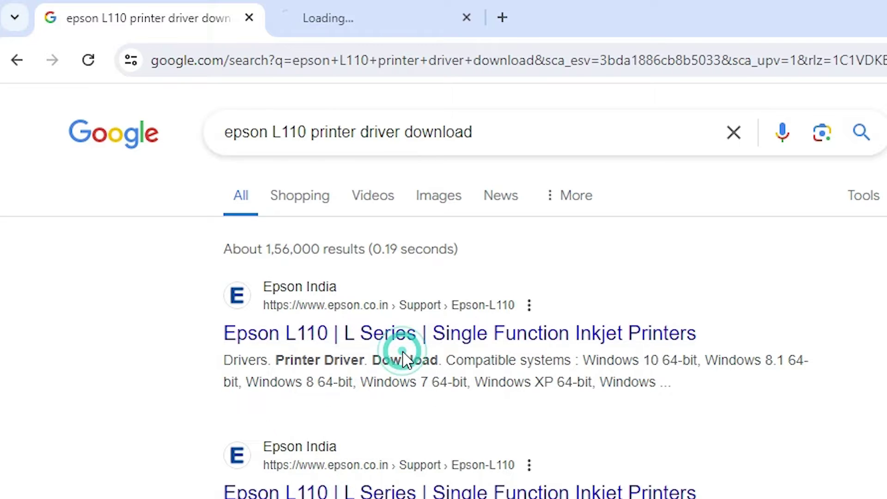
# - Switch to the Epson L110 tab and check the product title's model number
pyautogui.click(388, 7)
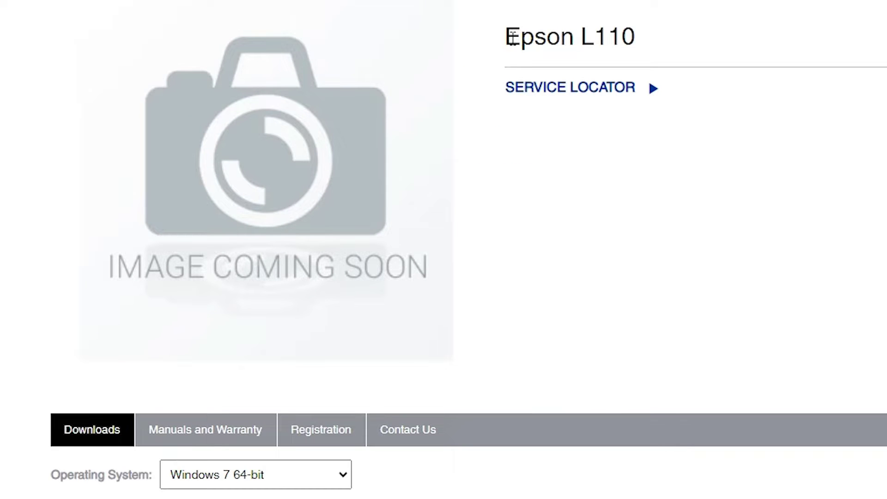
pyautogui.moveTo(509, 38); pyautogui.dragTo(633, 43)
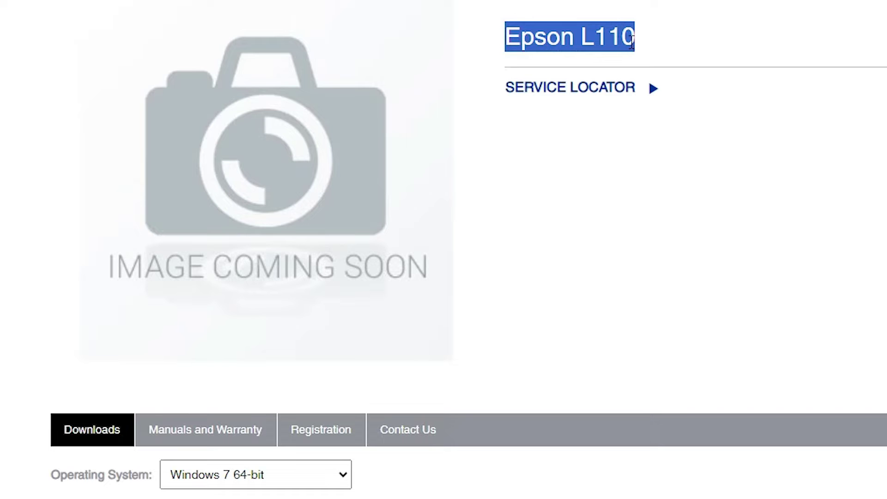
pyautogui.click(603, 38)
pyautogui.moveTo(575, 36); pyautogui.dragTo(633, 41)
pyautogui.scroll(-9, 479, 151)
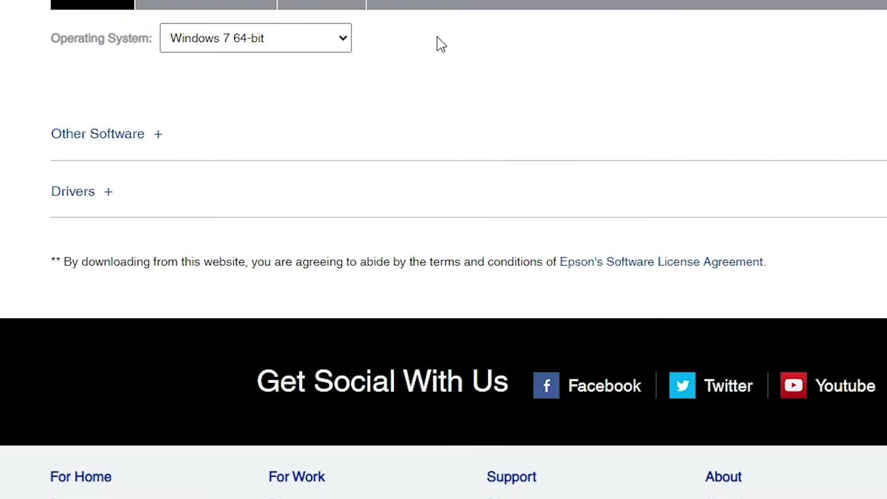
pyautogui.scroll(2, 174, 162)
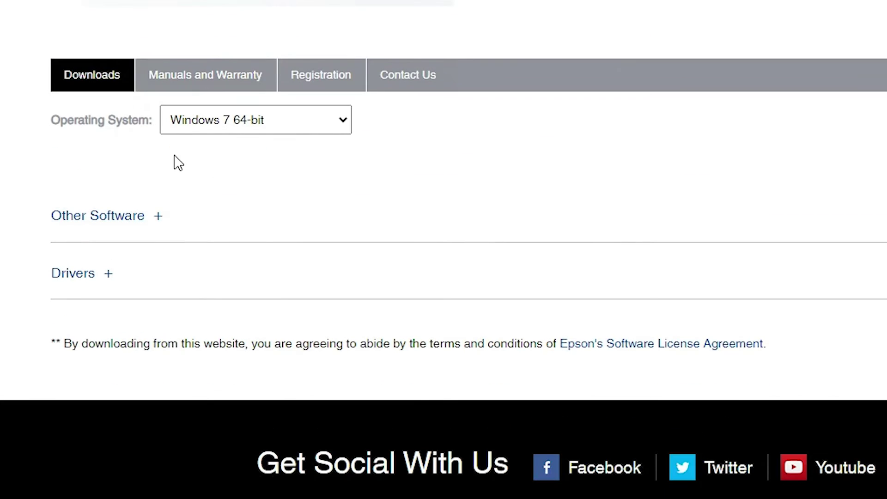
# - Set the operating system to Windows 10 64-bit (detected) and expand the Drivers section
pyautogui.click(227, 123)
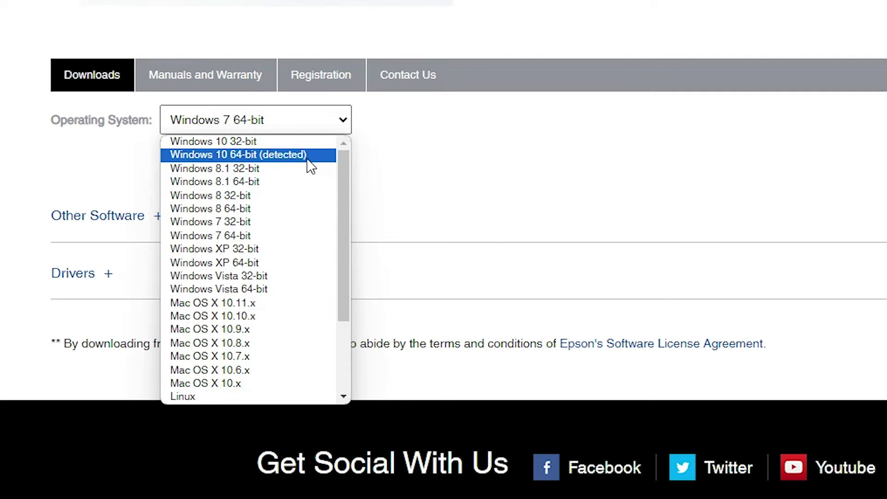
pyautogui.click(232, 155)
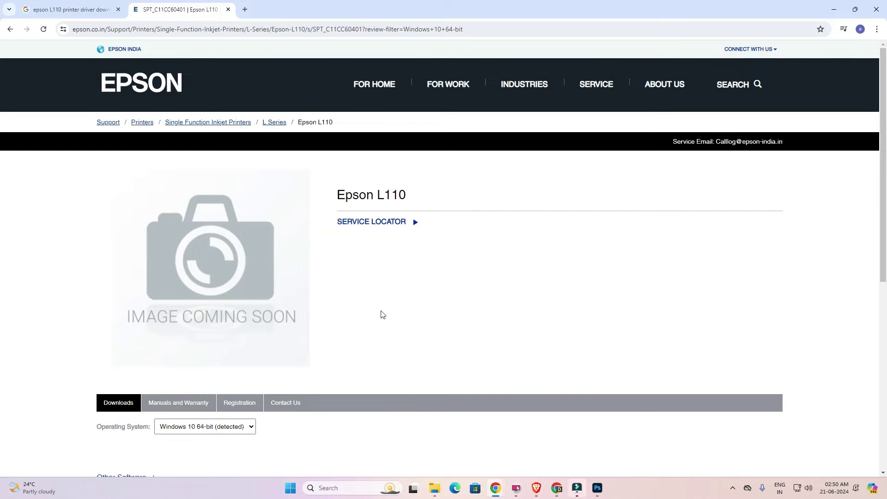
pyautogui.scroll(-3, 368, 293)
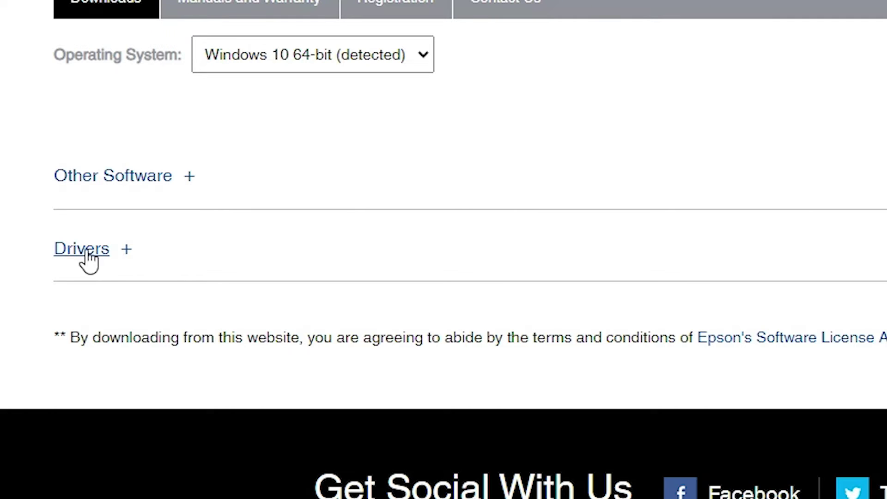
pyautogui.click(127, 250)
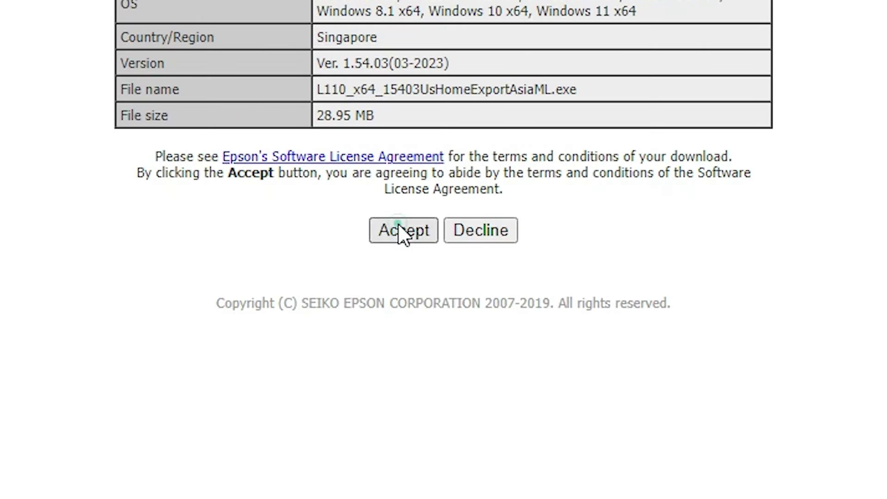
# - Accept the Epson licence to download L110_x64_15403UsHomeExportAsiaML.exe (29.0 MB)
pyautogui.click(428, 244)
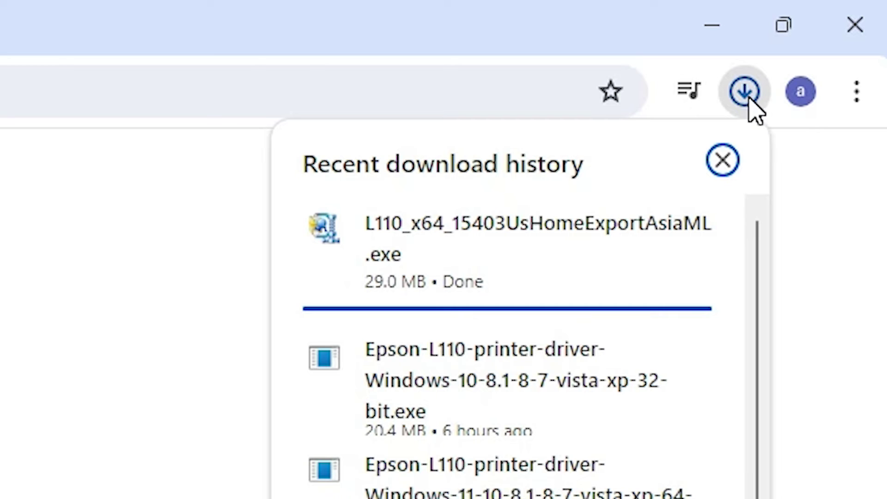
pyautogui.moveTo(616, 253)
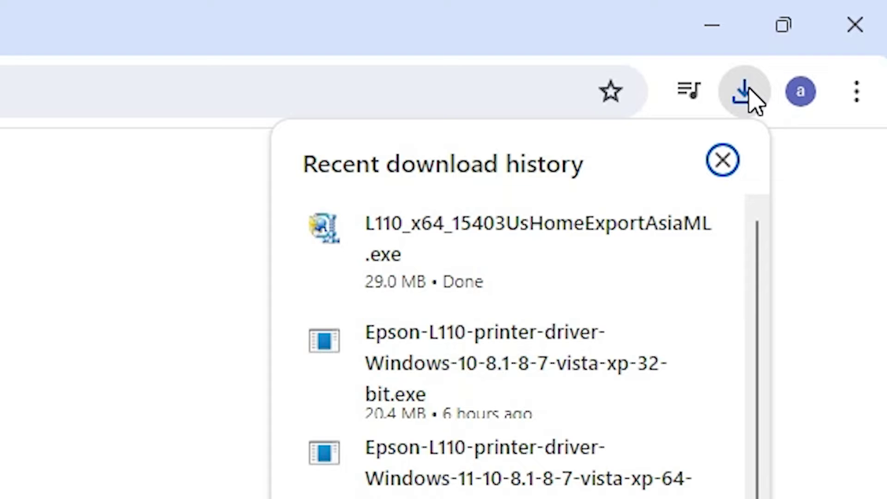
pyautogui.moveTo(654, 254)
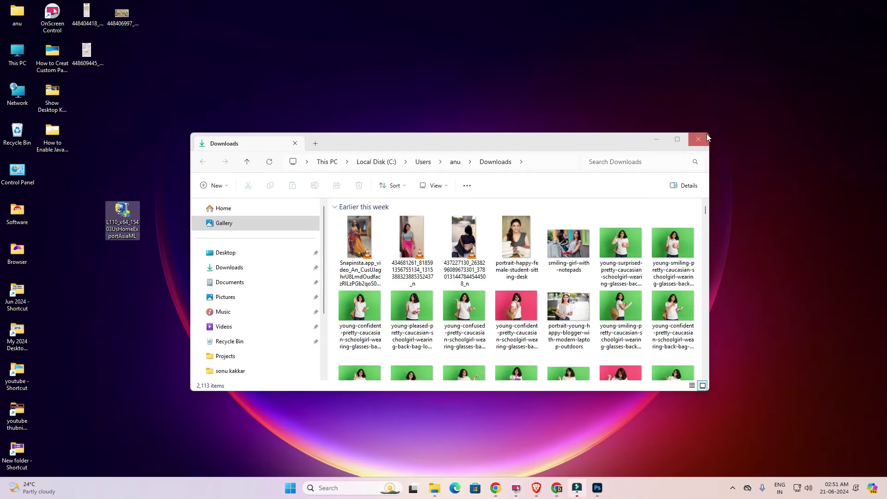
# - Close the Downloads window and place the L110 installer on the desktop beside Control Panel
pyautogui.click(699, 139)
pyautogui.moveTo(111, 216); pyautogui.dragTo(57, 188)
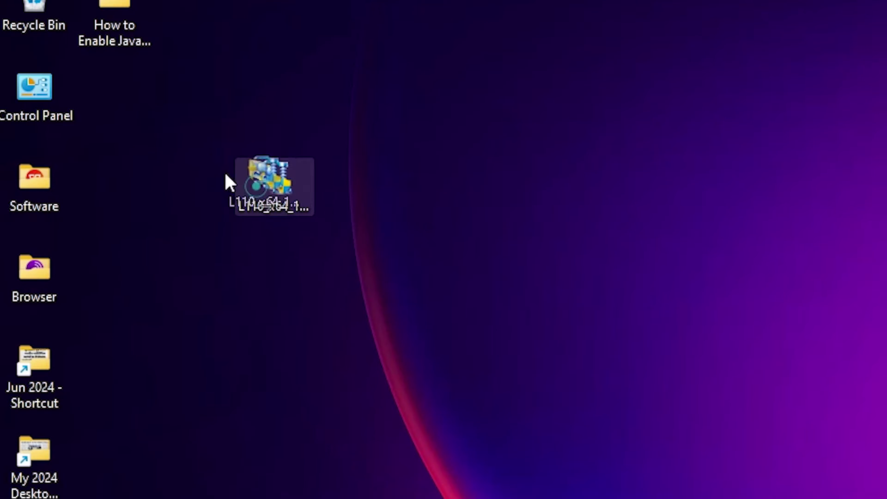
pyautogui.moveTo(125, 131); pyautogui.dragTo(126, 131)
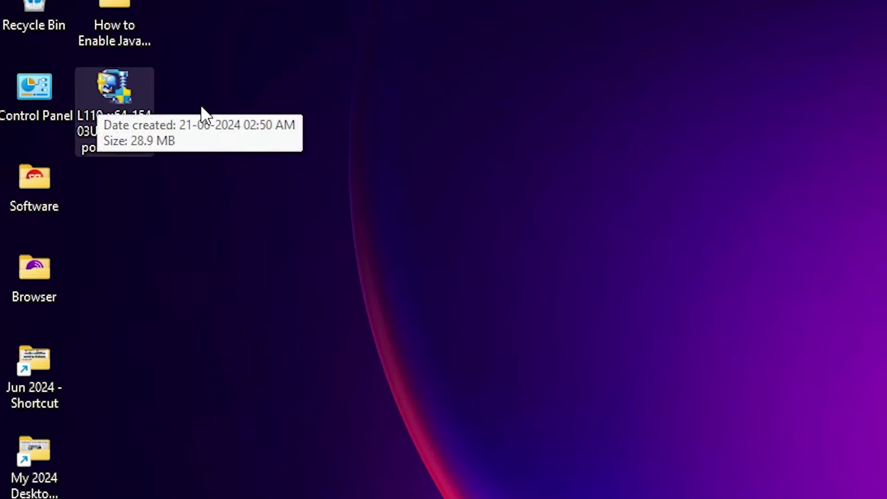
# - Extract the installer with WinRAR into an L110_x64_15403UsHomeExportAsiaML desktop folder
pyautogui.rightClick(126, 93)
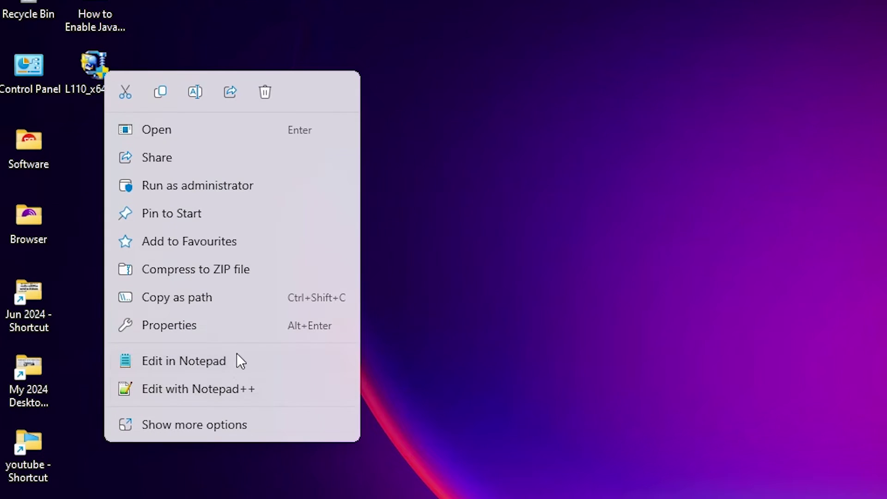
pyautogui.click(182, 426)
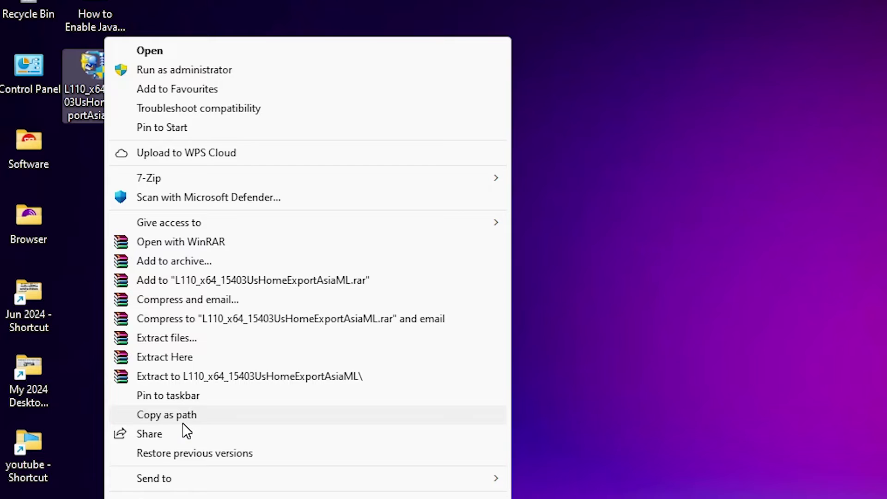
pyautogui.click(201, 341)
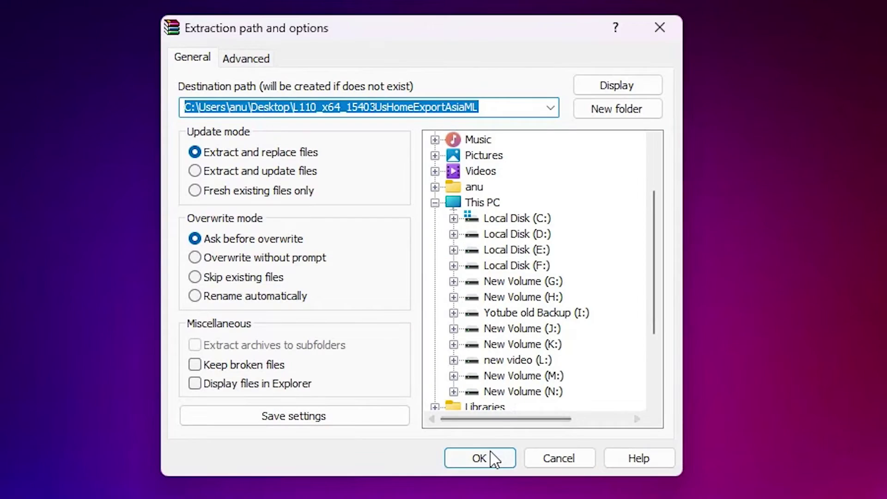
pyautogui.click(615, 433)
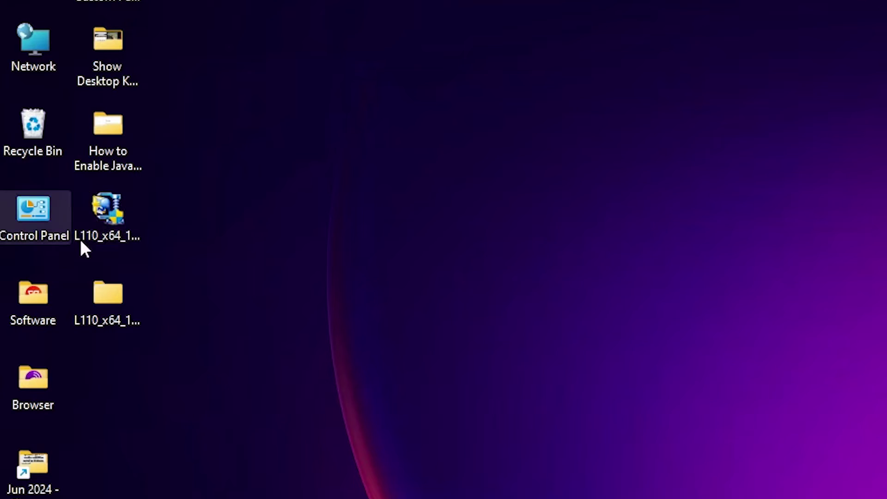
pyautogui.doubleClick(108, 303)
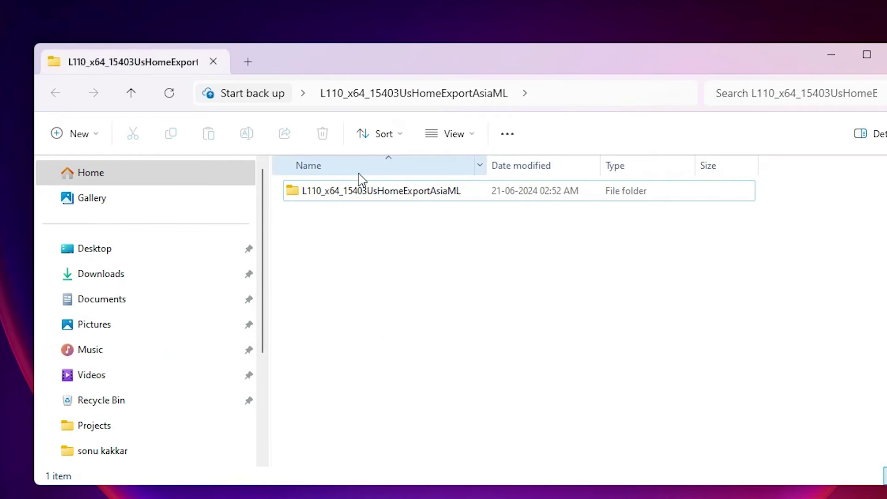
pyautogui.doubleClick(356, 191)
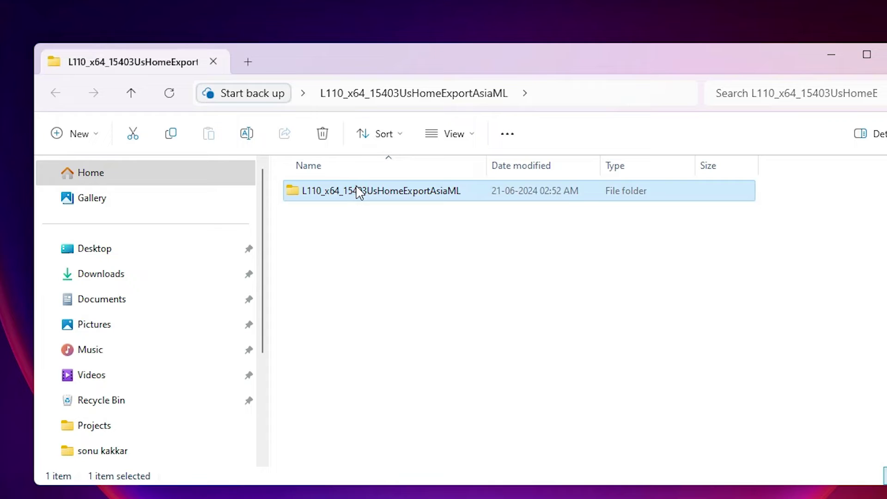
pyautogui.doubleClick(354, 191)
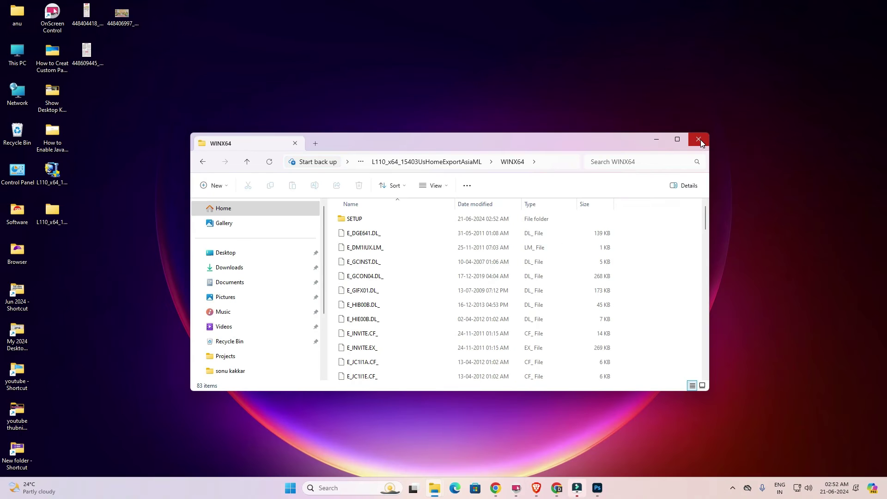
pyautogui.click(700, 140)
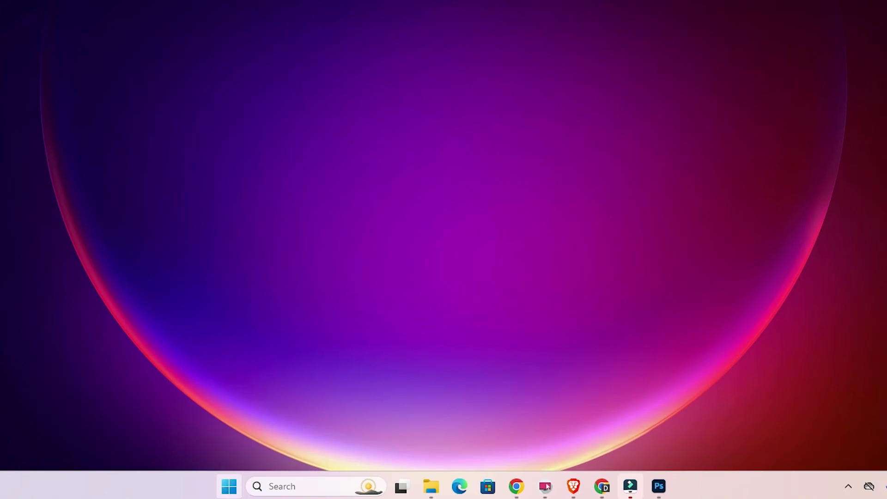
# - Search 'print' from Start and open the Printers & scanners settings for the Epson printer
pyautogui.click(229, 486)
pyautogui.write('pri')
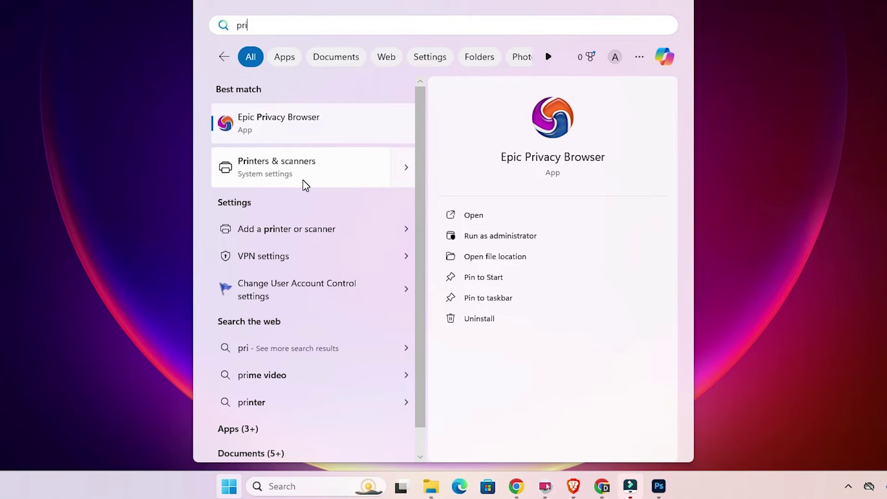
pyautogui.write('t')
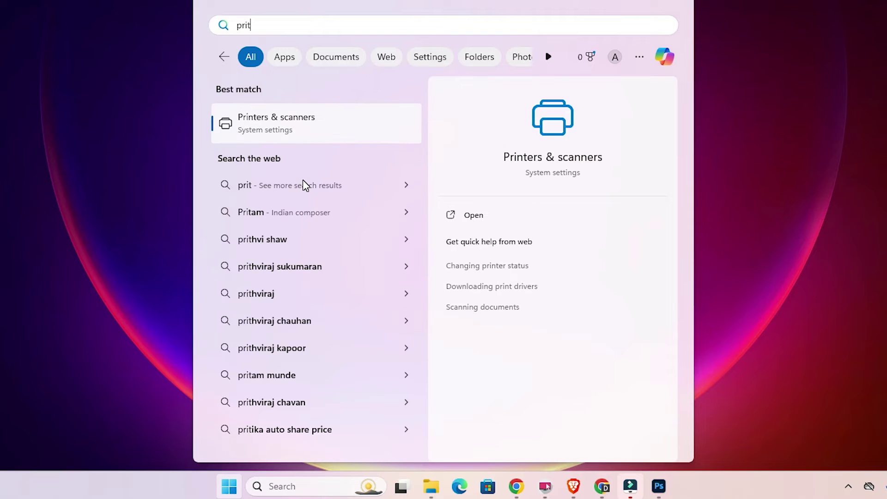
pyautogui.click(326, 128)
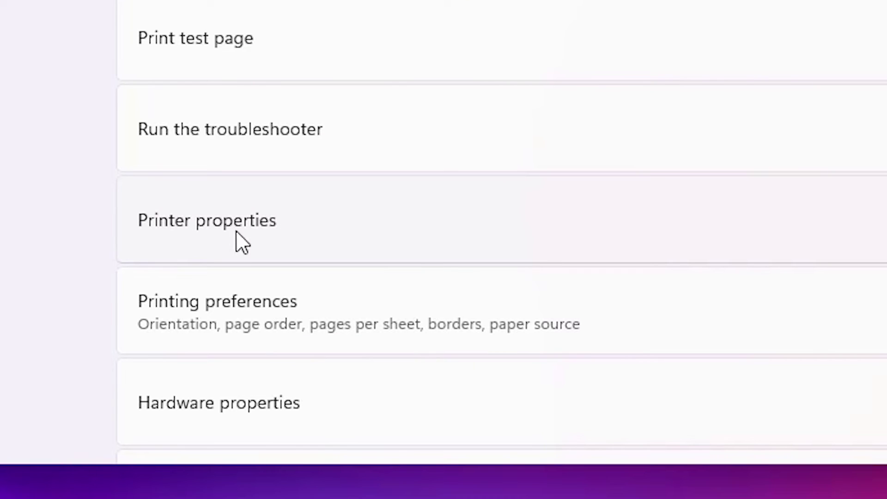
# - Open the EPSON L120 Printer properties on the Advanced tab and check the EPSON L120 Series driver
pyautogui.click(254, 214)
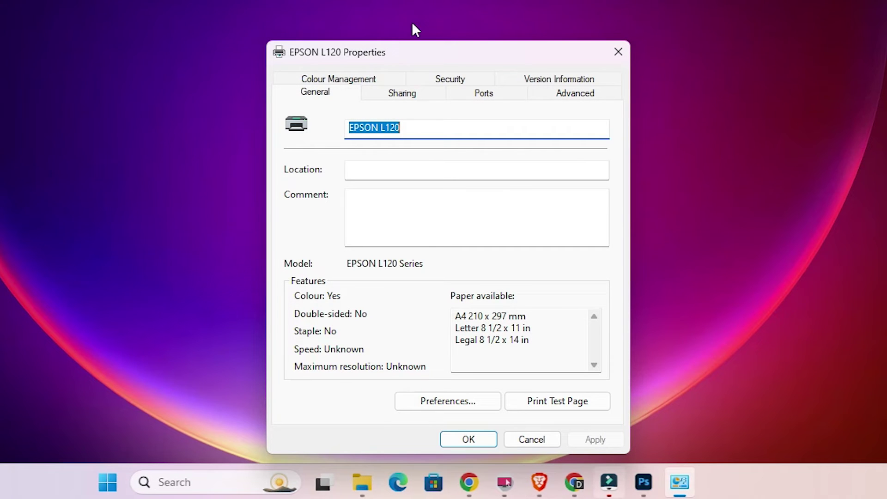
pyautogui.moveTo(458, 54); pyautogui.dragTo(444, 37)
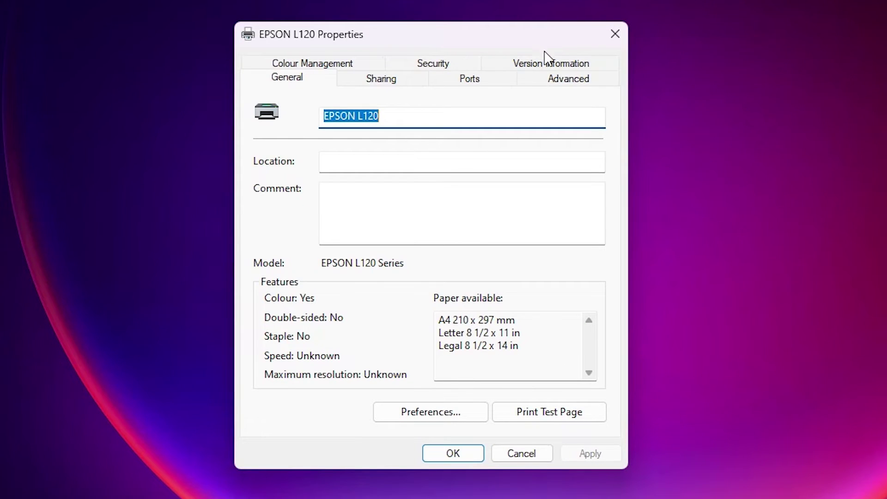
pyautogui.click(573, 87)
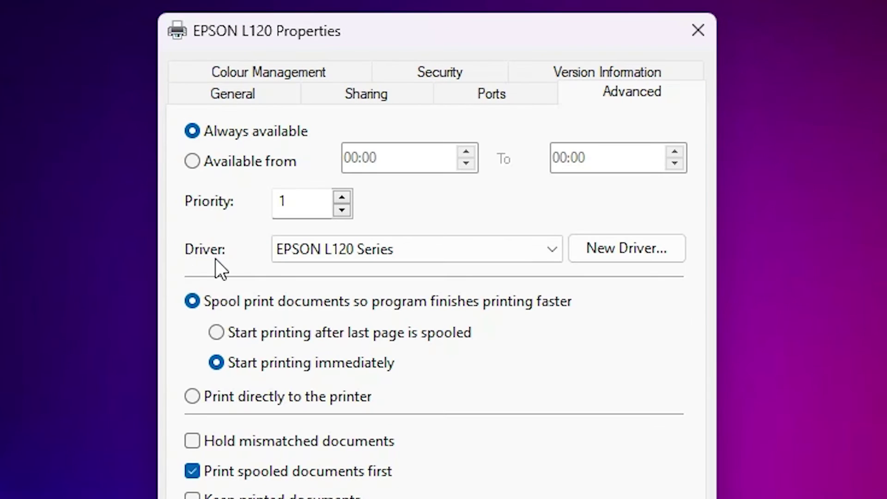
pyautogui.click(553, 250)
pyautogui.click(554, 250)
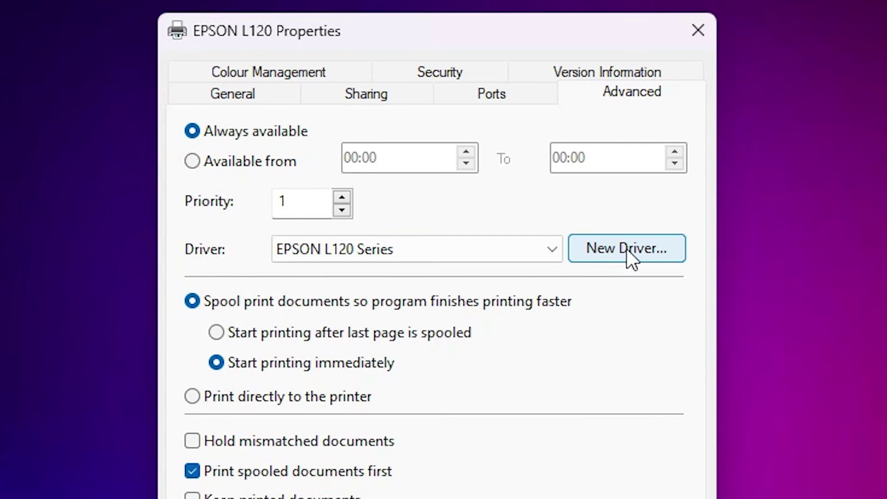
# - Start the Add Printer Driver Wizard and choose to install a driver from disk
pyautogui.click(665, 258)
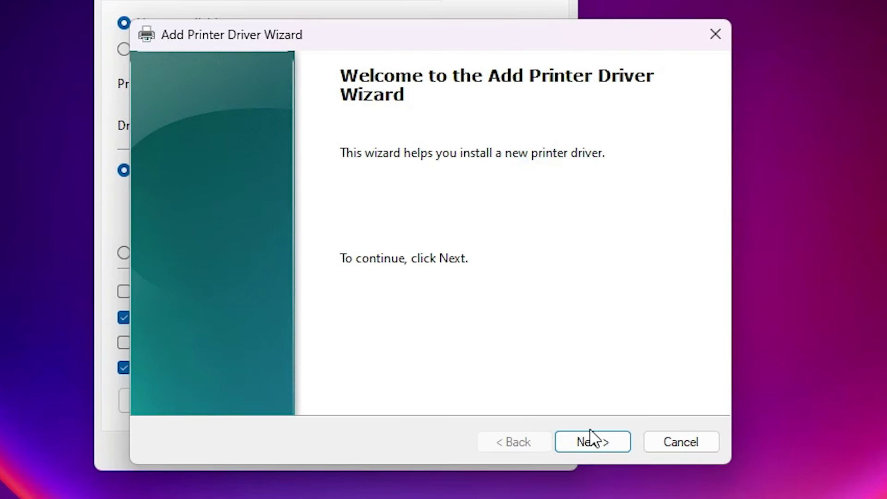
pyautogui.click(592, 436)
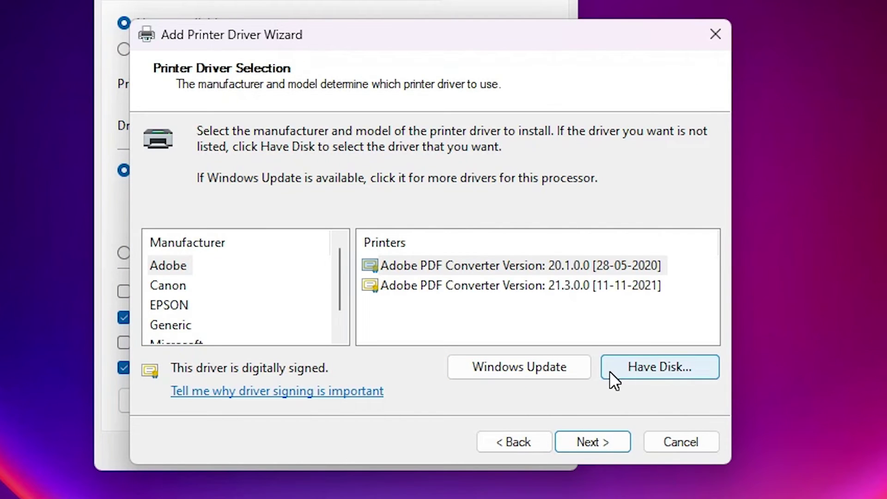
pyautogui.click(665, 370)
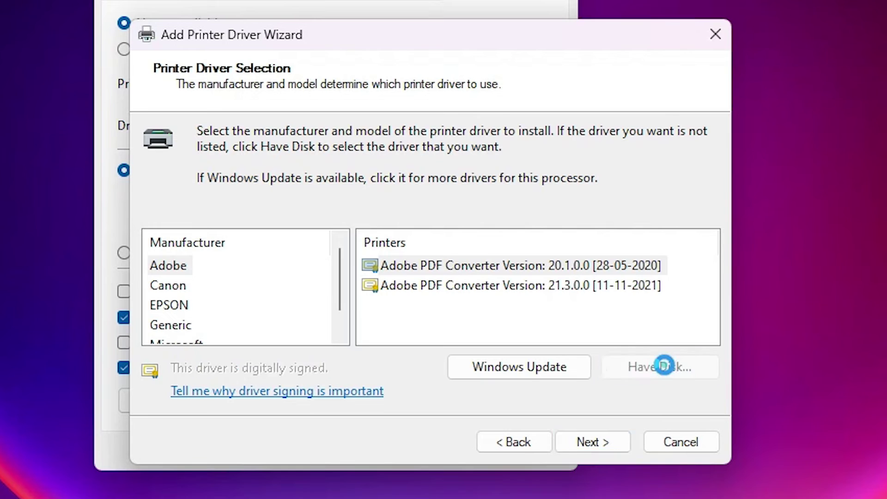
pyautogui.click(616, 353)
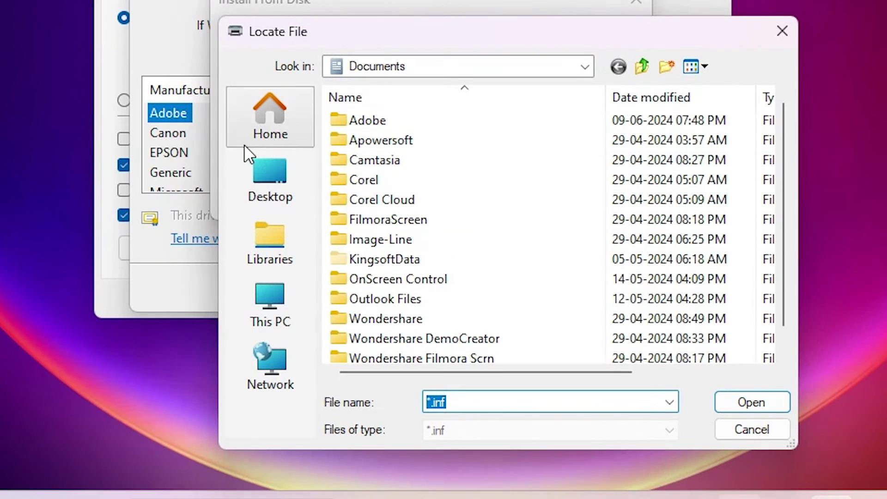
# - Pick E_WF1I3E.INF from Desktop > L110_x64_15403UsHomeExportAsiaML > WINX64 as the driver file
pyautogui.click(261, 178)
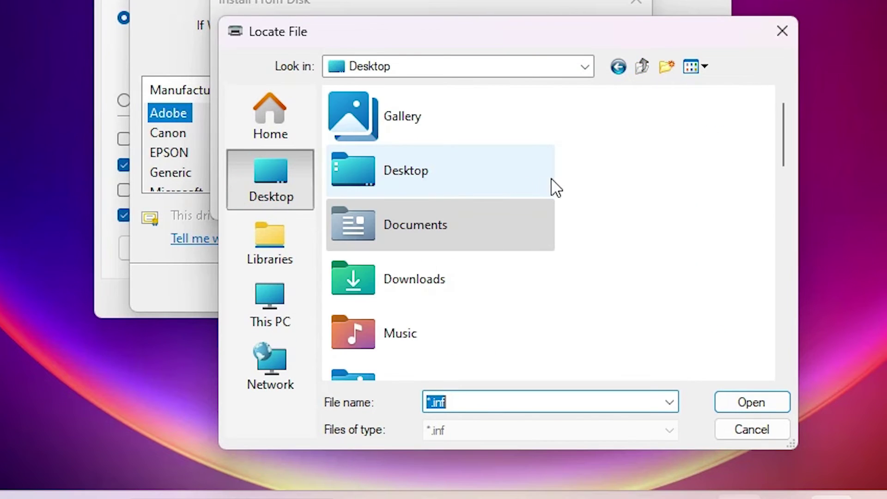
pyautogui.scroll(-3, 550, 190)
pyautogui.scroll(-5, 524, 191)
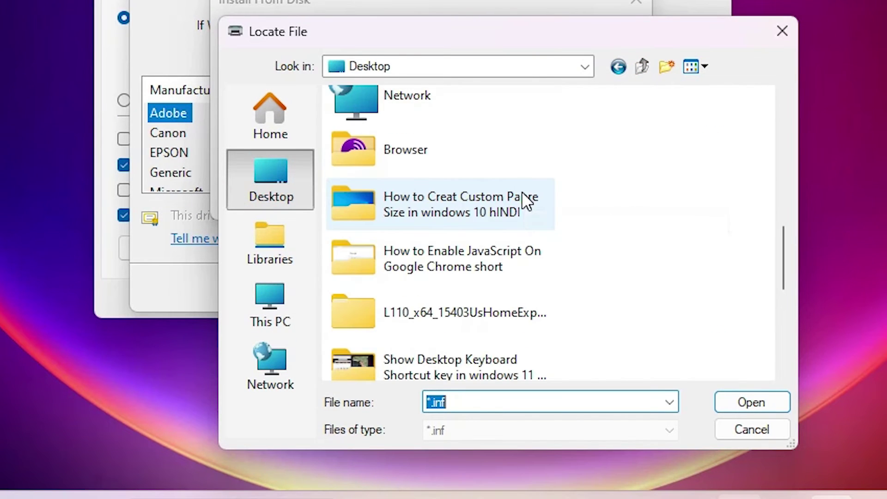
pyautogui.doubleClick(446, 320)
pyautogui.doubleClick(472, 121)
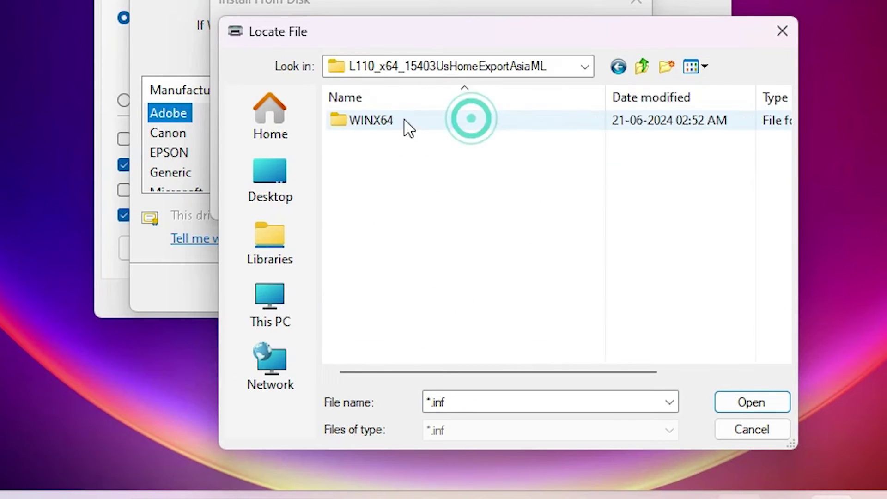
pyautogui.doubleClick(397, 119)
pyautogui.click(363, 141)
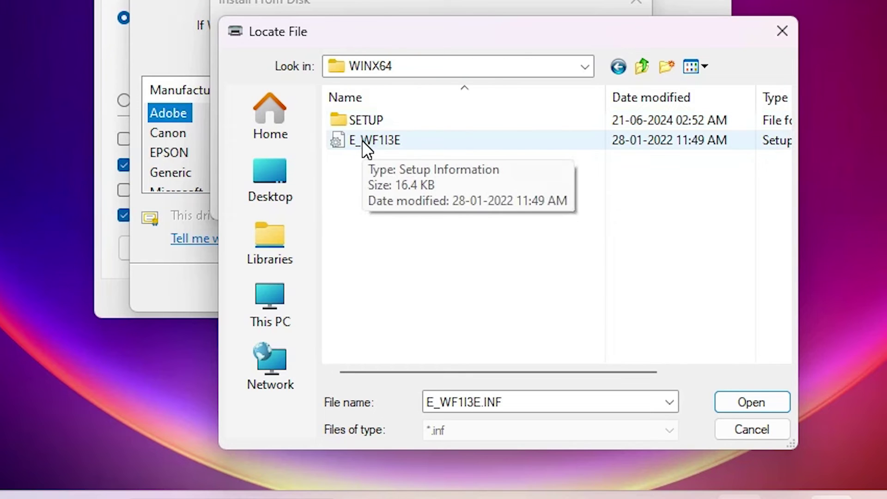
pyautogui.click(362, 140)
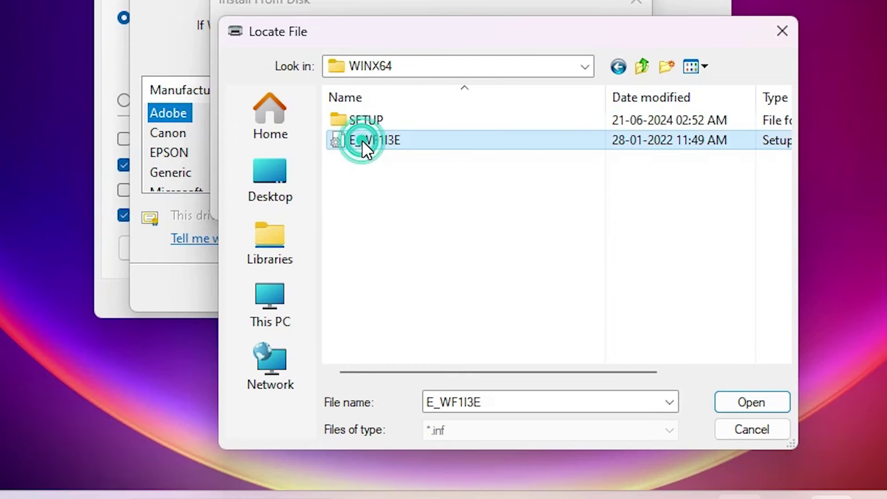
pyautogui.click(736, 396)
# - Install the EPSON L110 Series driver and apply it as the printer's driver
pyautogui.click(602, 209)
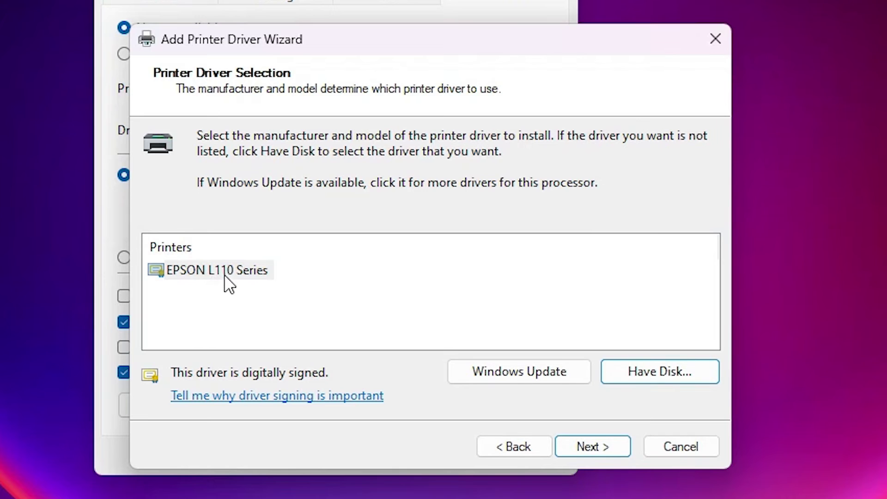
pyautogui.click(246, 275)
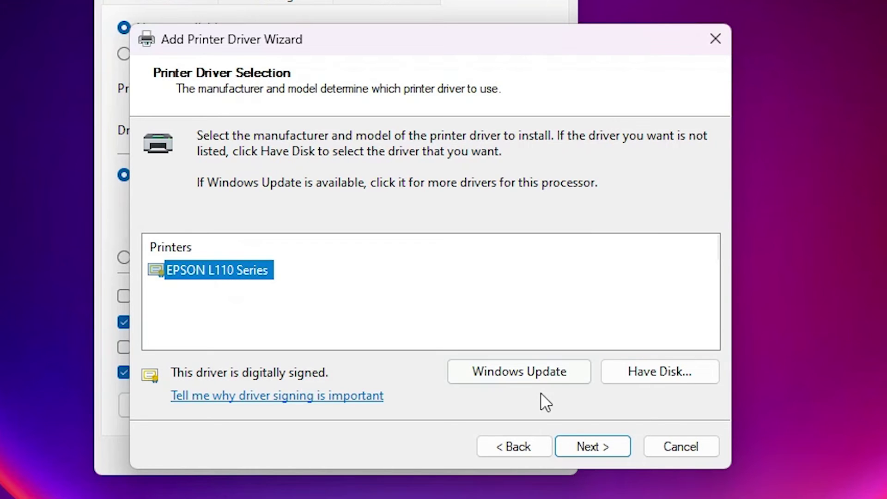
pyautogui.click(591, 447)
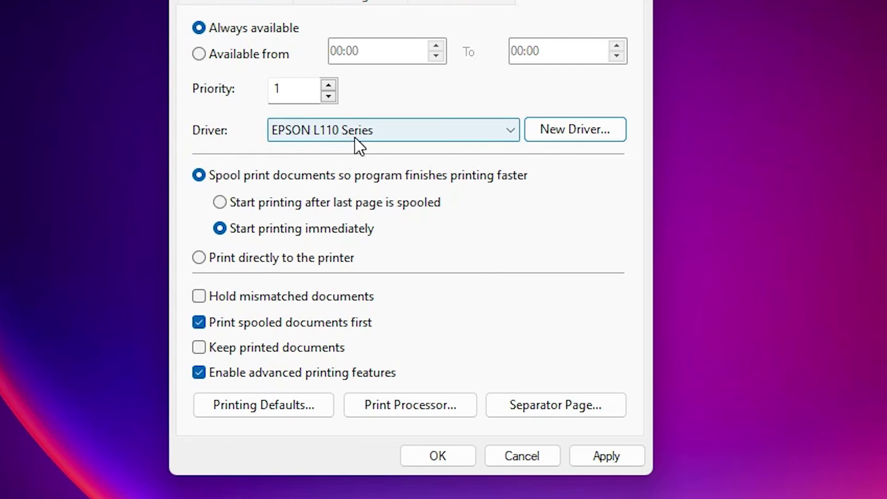
pyautogui.click(601, 453)
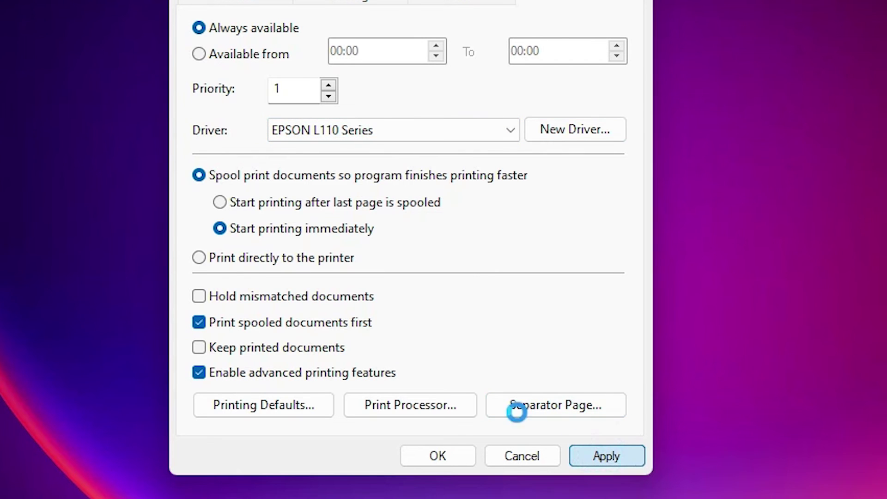
pyautogui.click(441, 454)
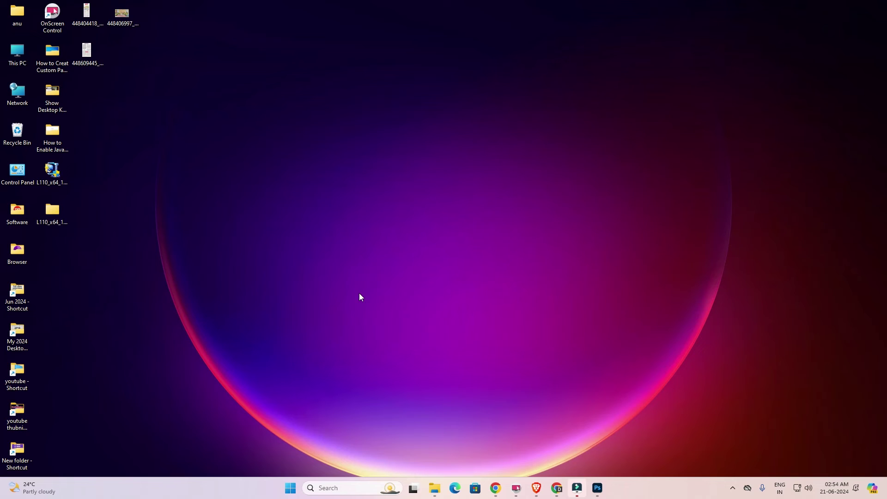
# - Quit Photoshop and relaunch Adobe Photoshop 2024 from the Start menu
pyautogui.click(597, 488)
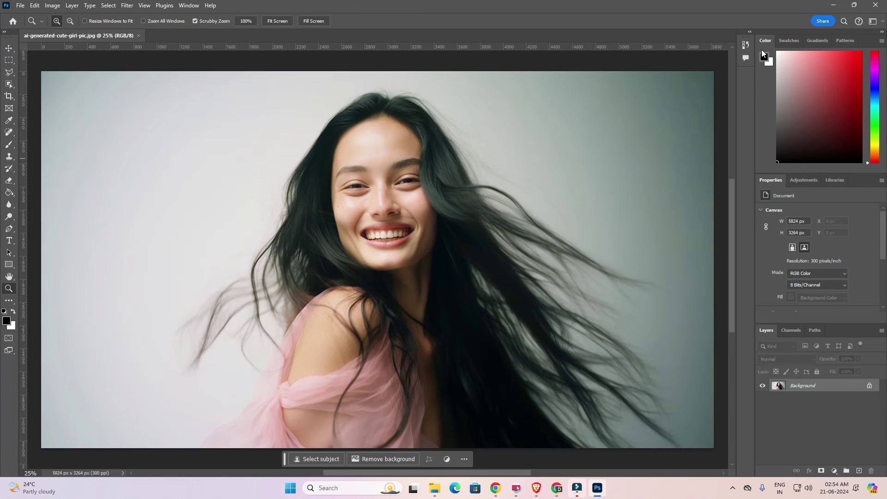
pyautogui.click(874, 6)
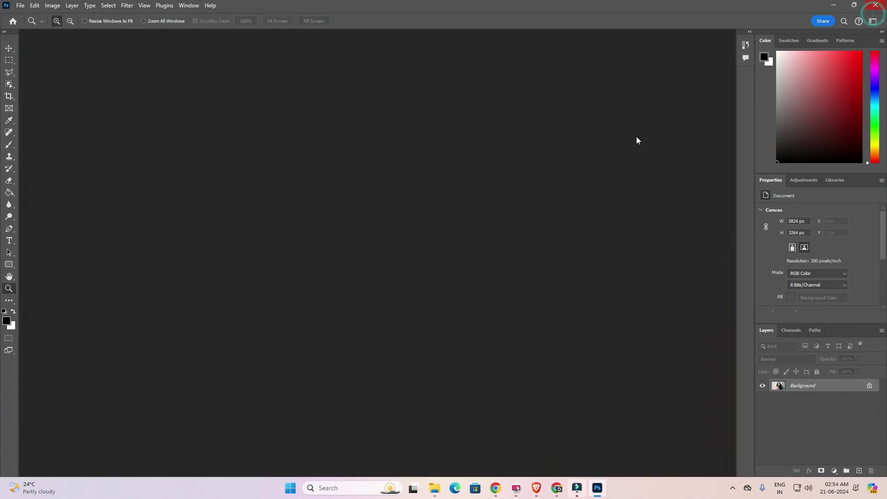
pyautogui.click(300, 488)
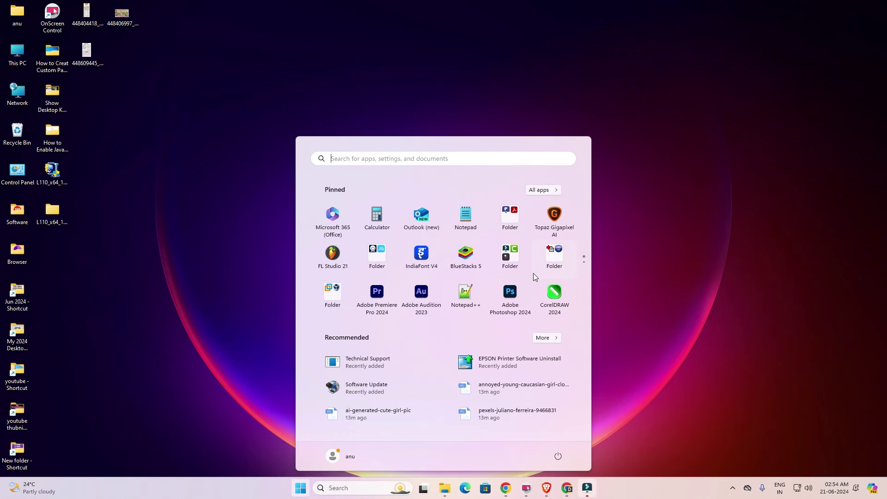
pyautogui.click(511, 292)
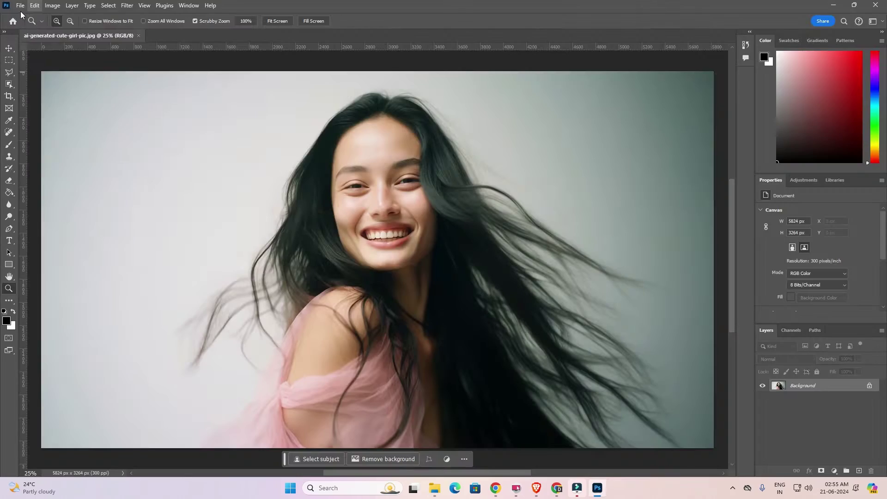
# - Open the File menu in the relaunched Photoshop
pyautogui.click(20, 5)
pyautogui.click(215, 102)
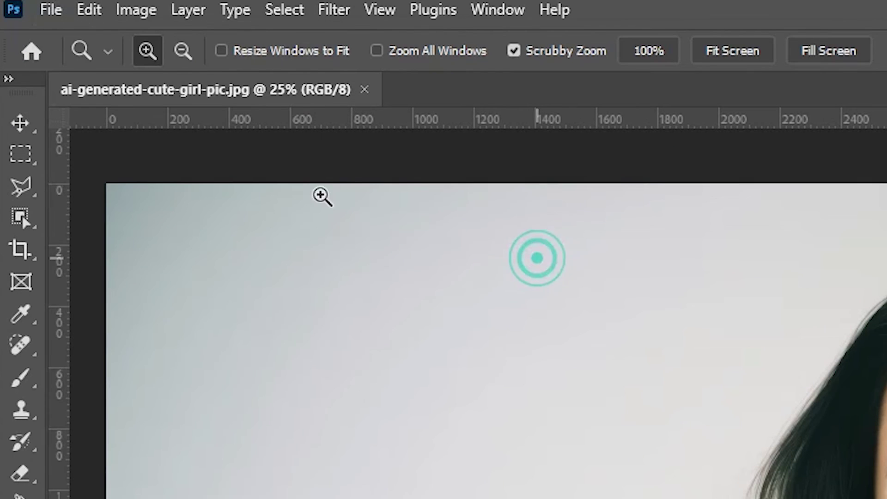
pyautogui.click(48, 14)
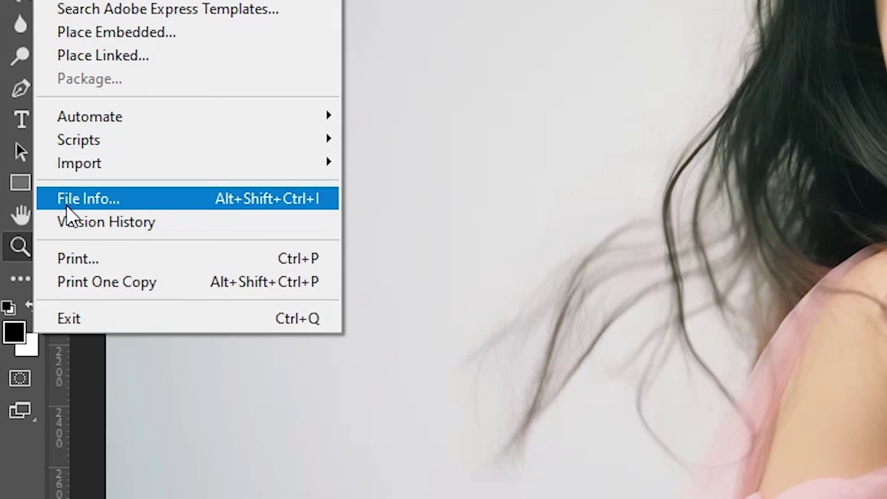
# - Open Print for the photo with EPSON L120 as the printer
pyautogui.click(88, 258)
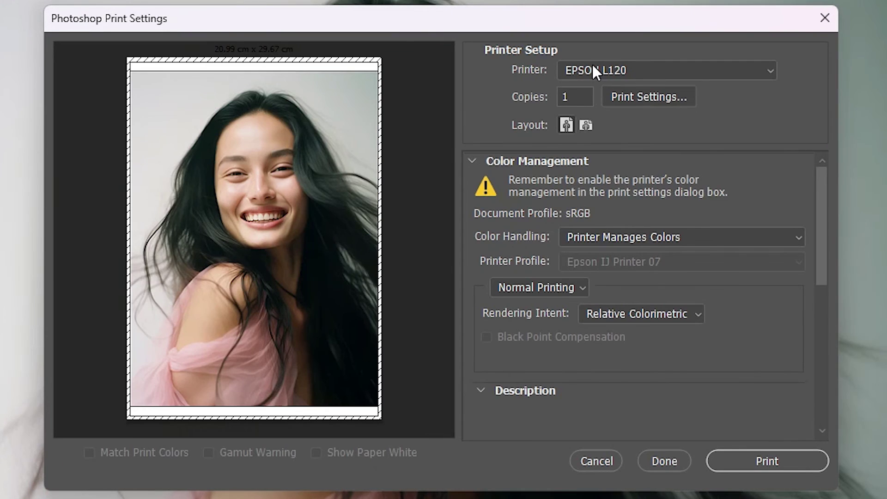
pyautogui.click(592, 69)
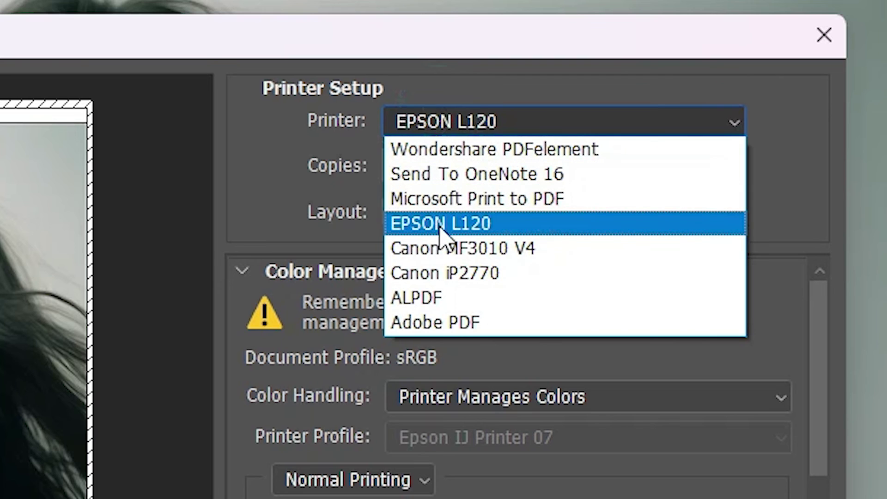
pyautogui.click(474, 227)
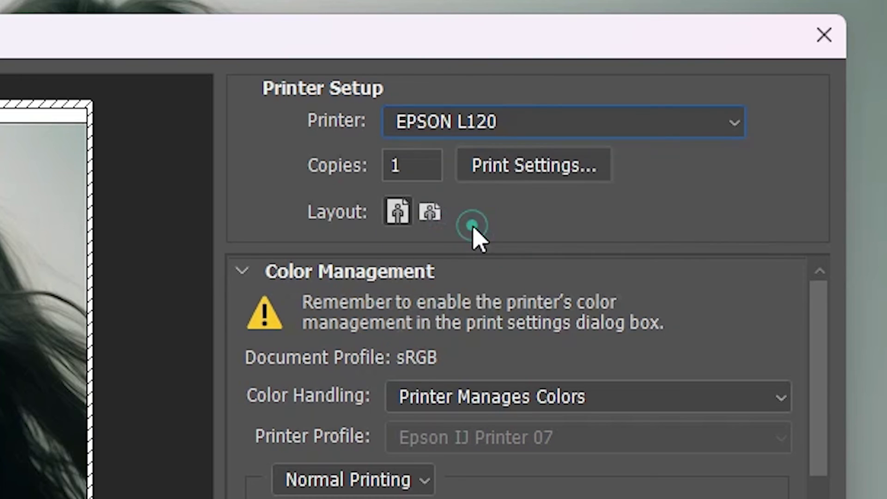
# - Confirm the printer's Paper Type list is now selectable, leaving it on plain papers
pyautogui.click(543, 170)
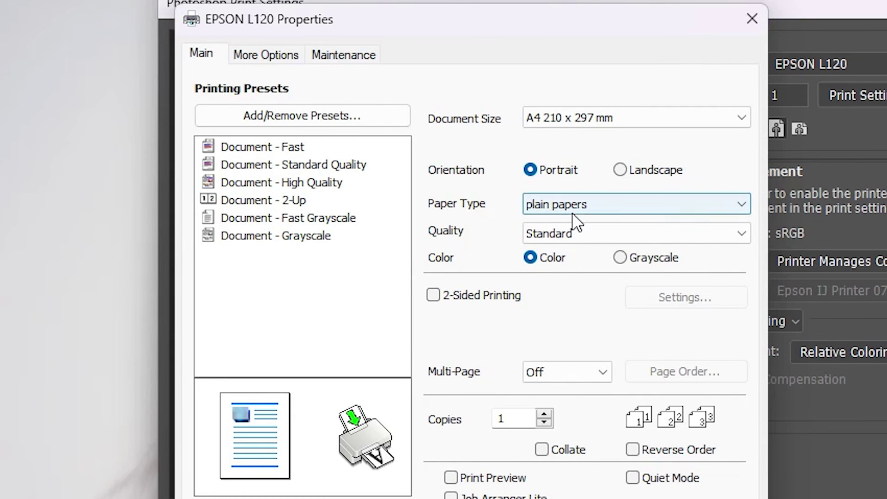
pyautogui.click(747, 205)
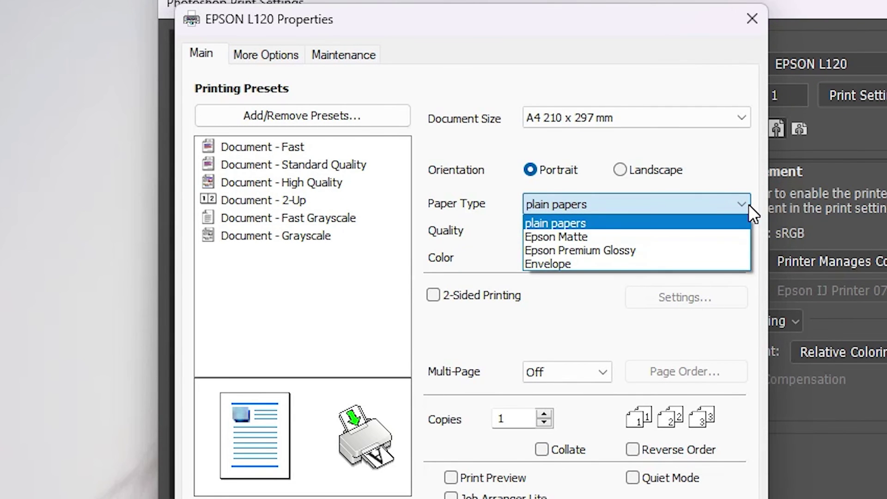
pyautogui.click(749, 204)
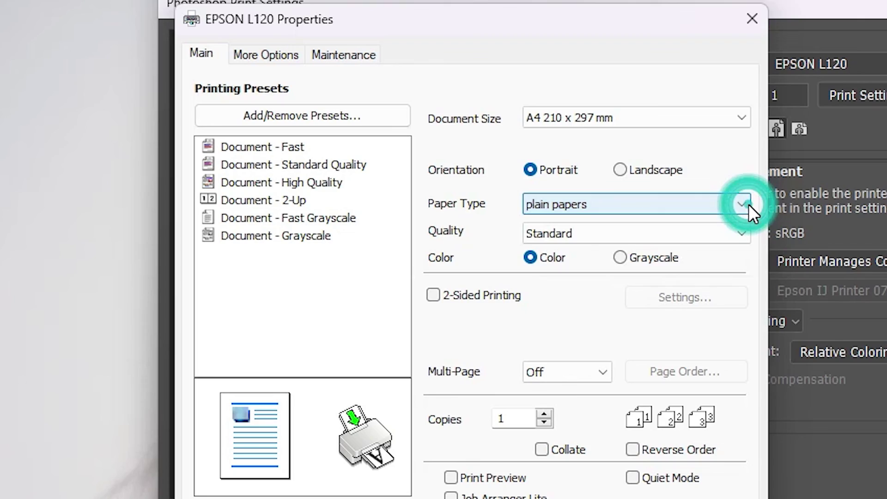